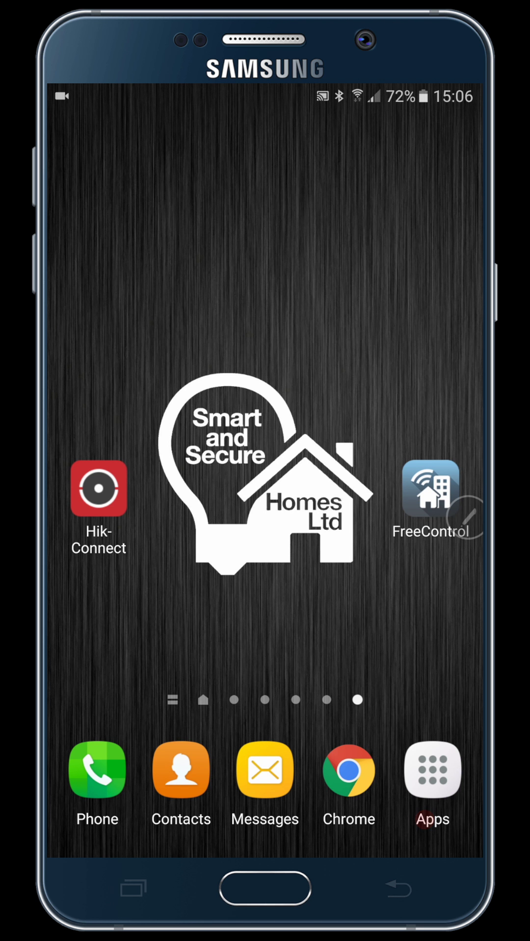
- Launch Hik-Connect and bring up the 4MP Smart Cam-Front live view of the driveway
{"action": "left_click", "coordinate": [98, 489]}
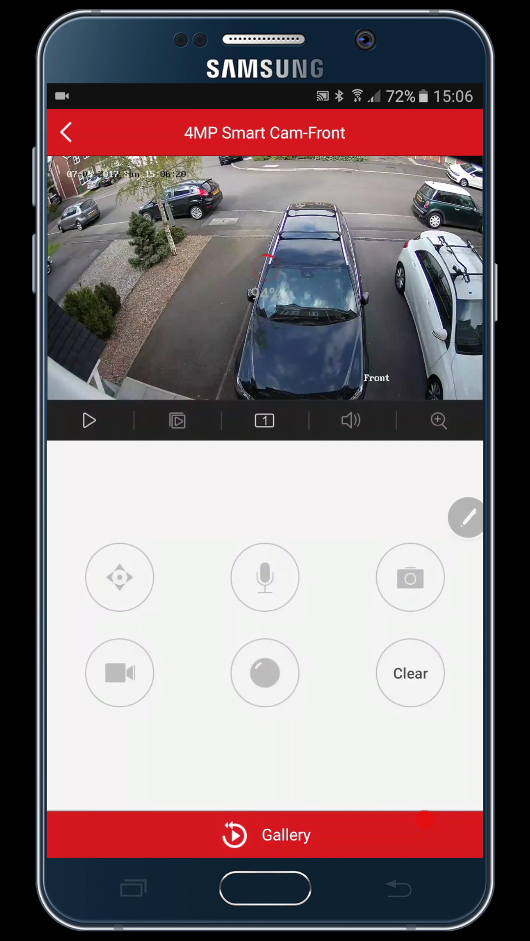